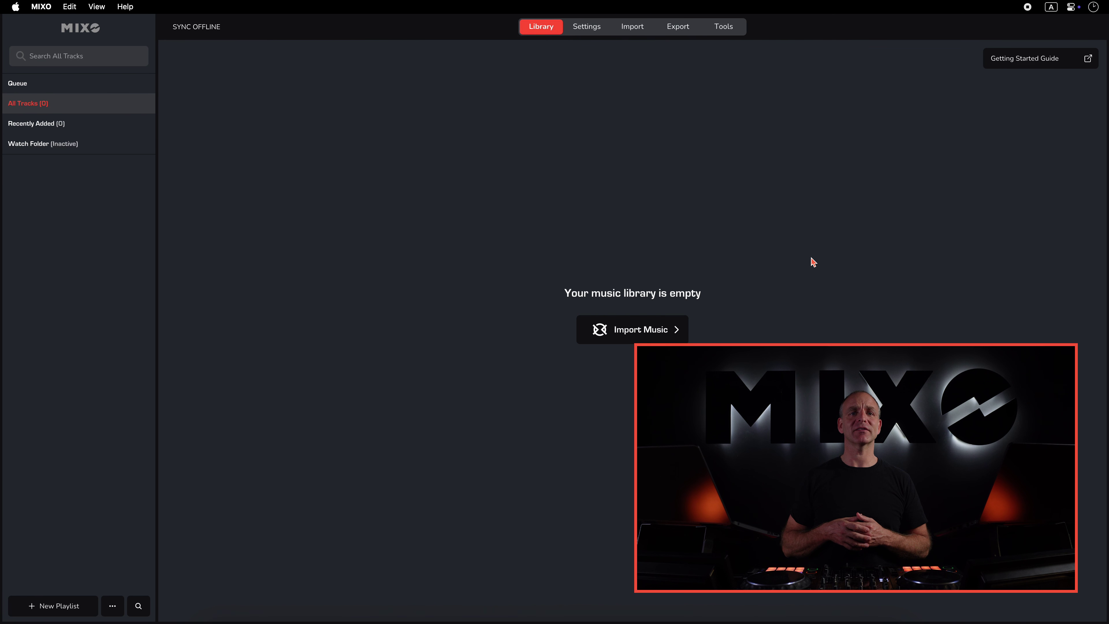
Load djxml.xml from the Desktop as the source file for a DJXML import.
{"action": "left_click", "coordinate": [642, 35]}
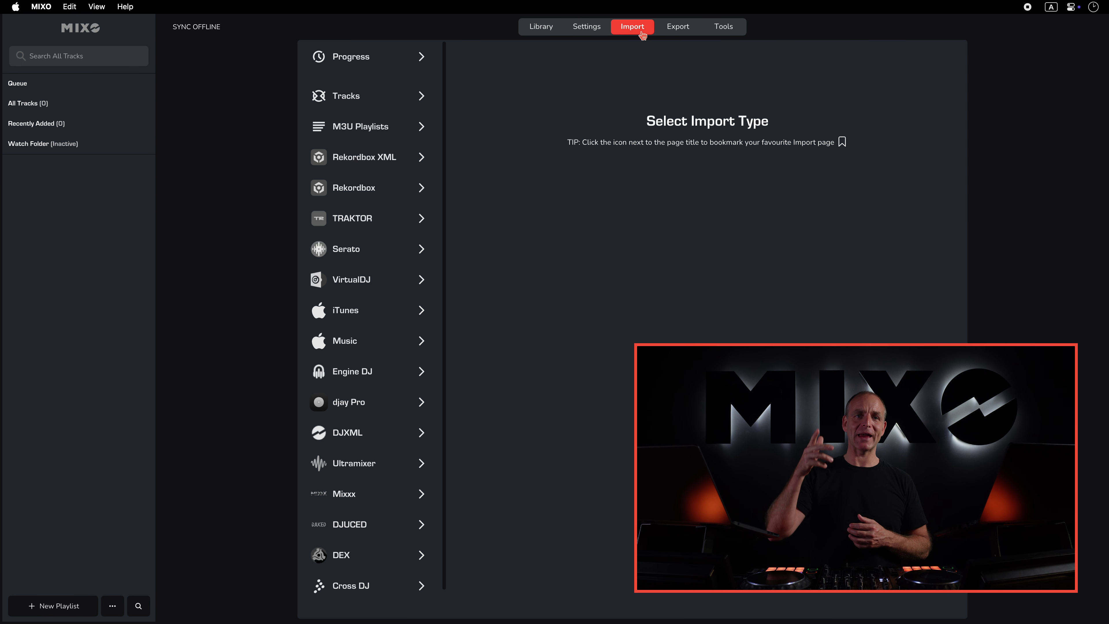
{"action": "left_click", "coordinate": [387, 435]}
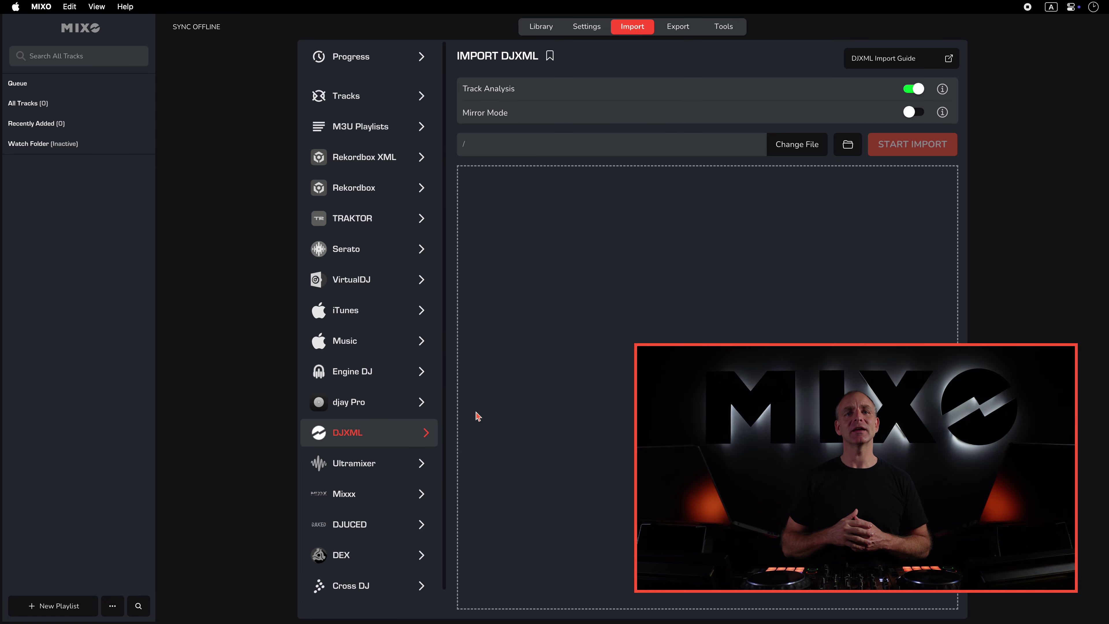
{"action": "left_click", "coordinate": [800, 158]}
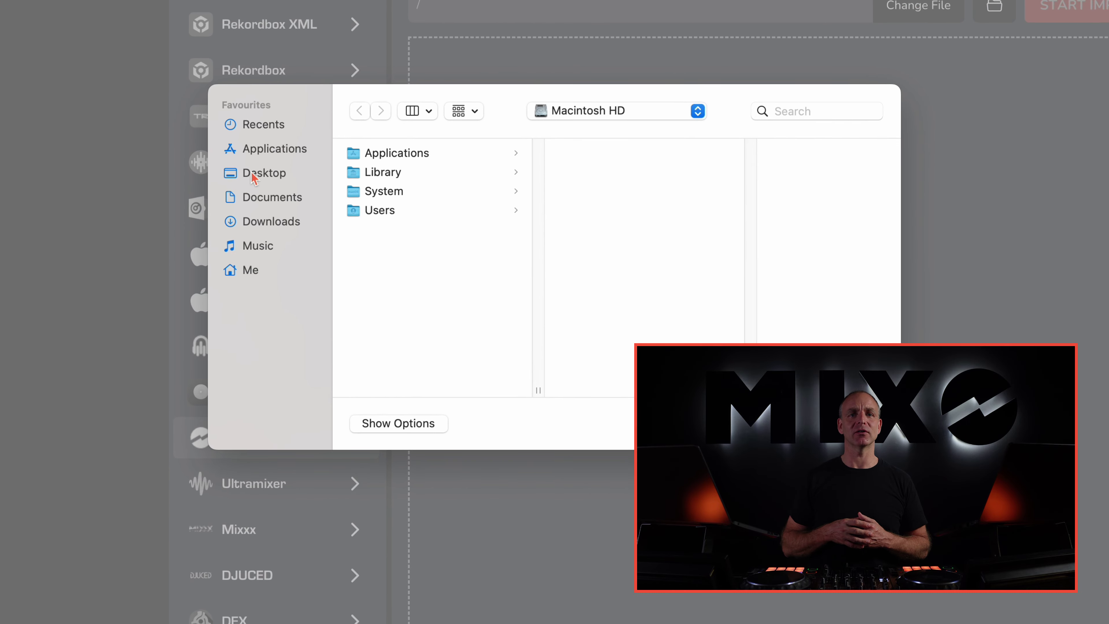
{"action": "left_click", "coordinate": [253, 175]}
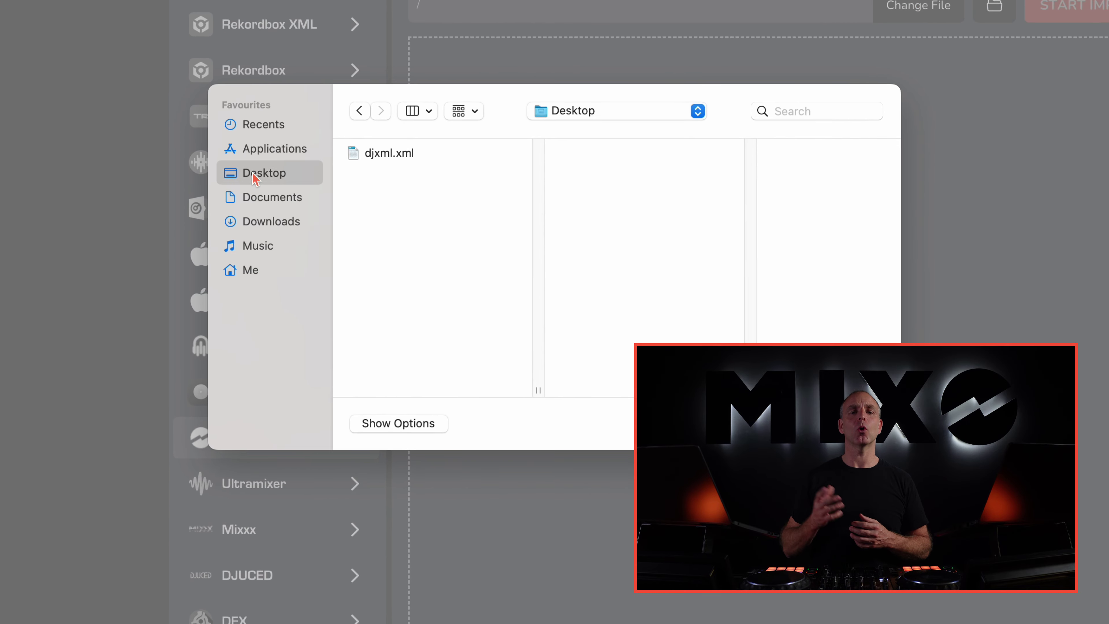
{"action": "left_click", "coordinate": [399, 155]}
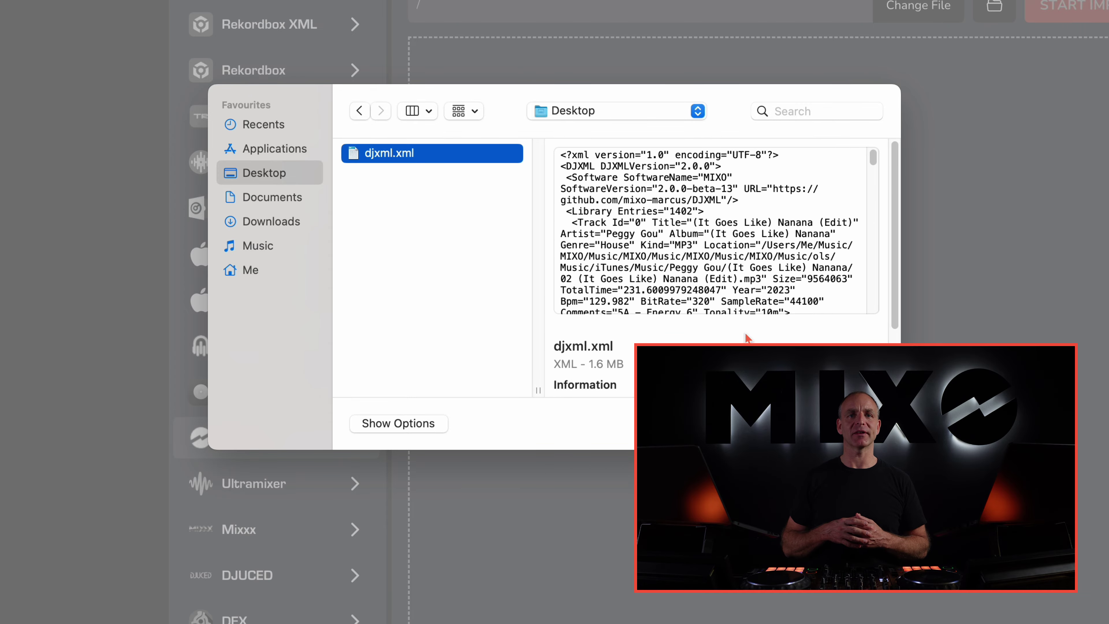
{"action": "double_click", "coordinate": [399, 155]}
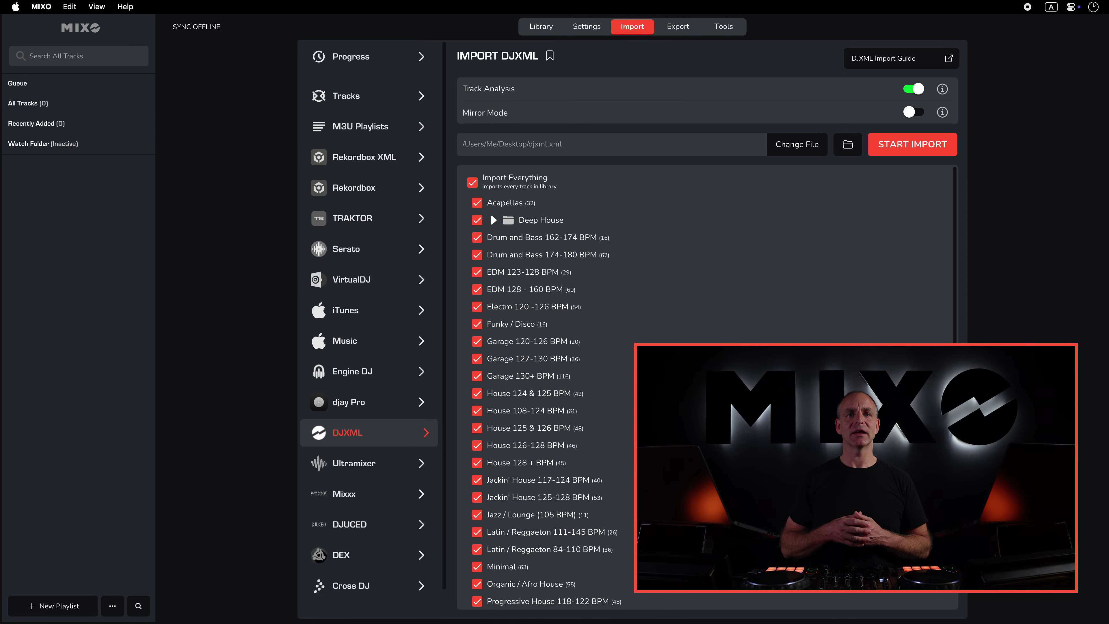
Review the playlists in the DJXML file, including the Deep House folder, and import everything with Track Analysis enabled.
{"action": "scroll", "coordinate": [546, 393], "scroll_direction": "down", "scroll_amount": 5}
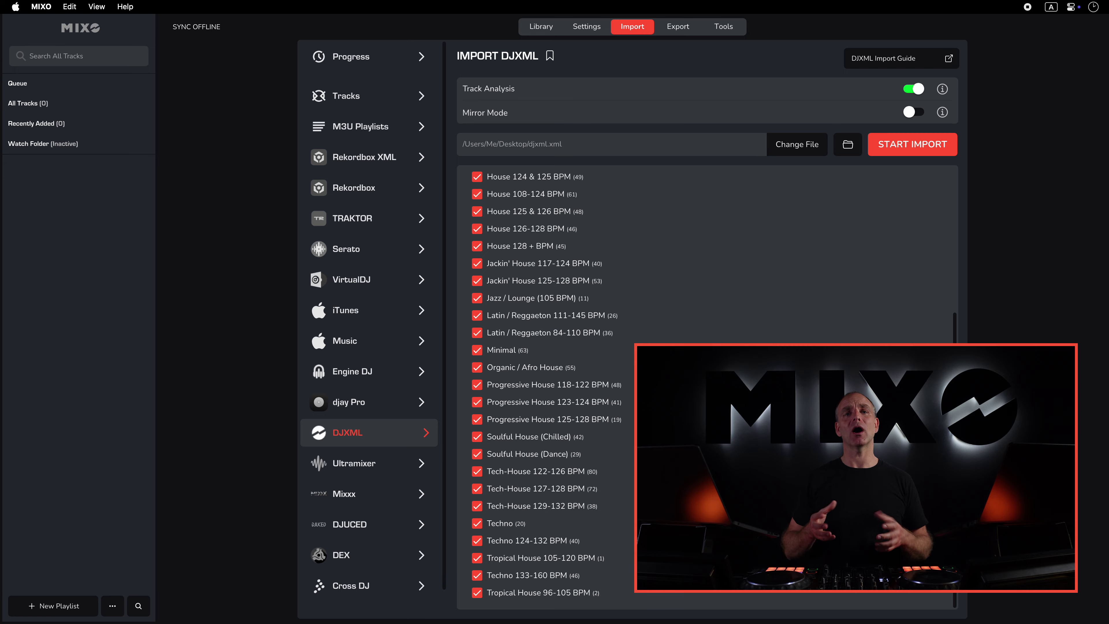
{"action": "scroll", "coordinate": [699, 385], "scroll_direction": "up", "scroll_amount": 5}
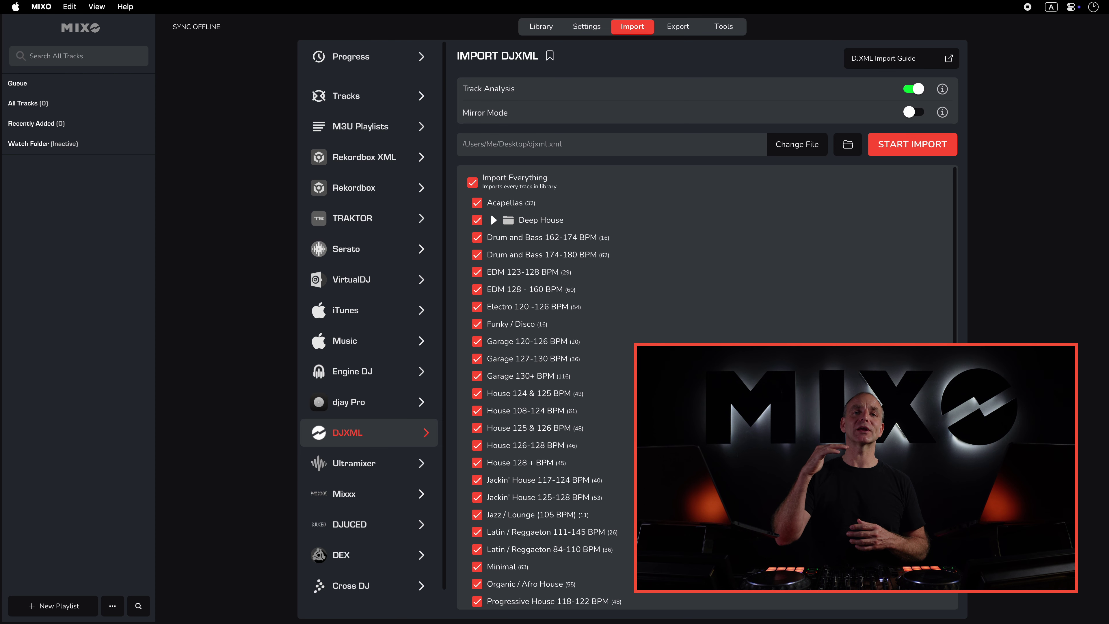
{"action": "left_click", "coordinate": [494, 219]}
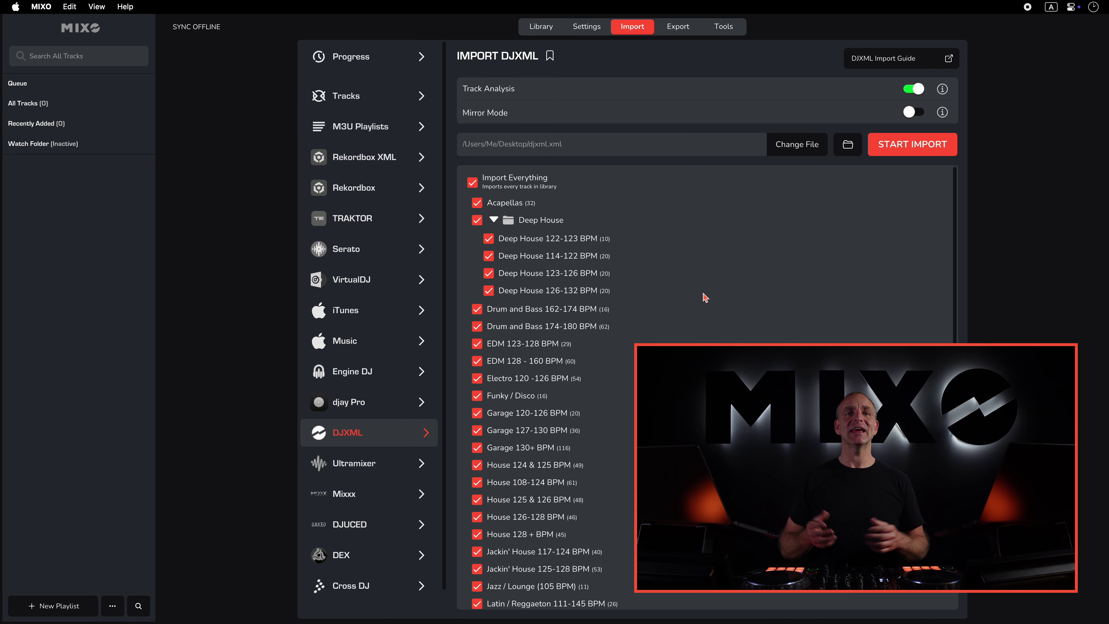
{"action": "left_click", "coordinate": [905, 158]}
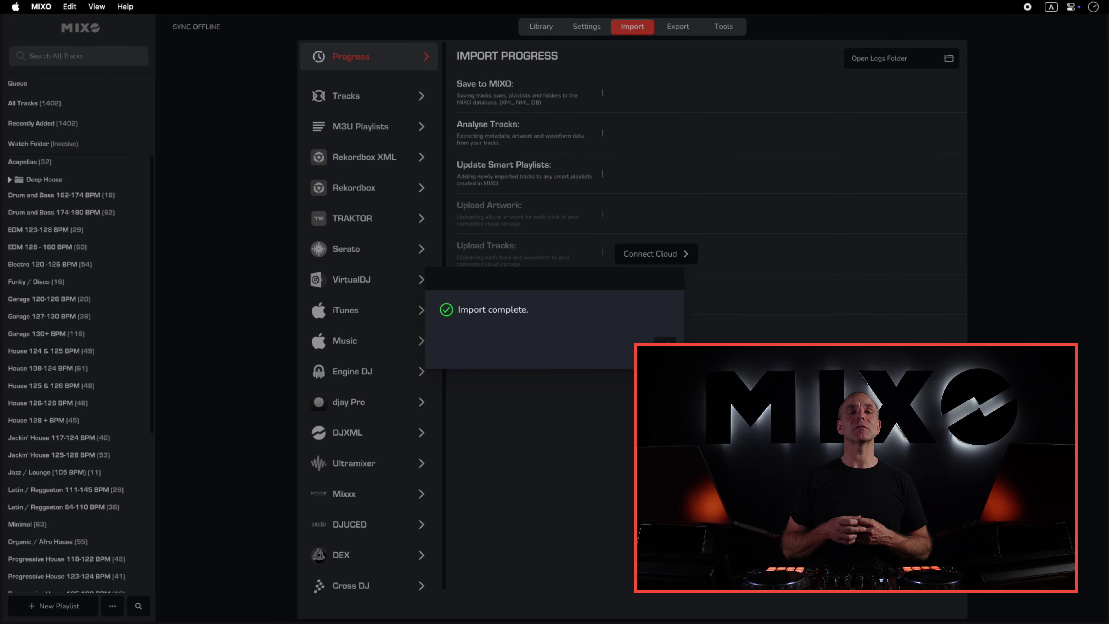
Browse the imported library and play Enter Sandman (Kastra Fobos Edit) from the Electro 120 -126 BPM playlist, skipping to about 0:30.
{"action": "left_click", "coordinate": [547, 31]}
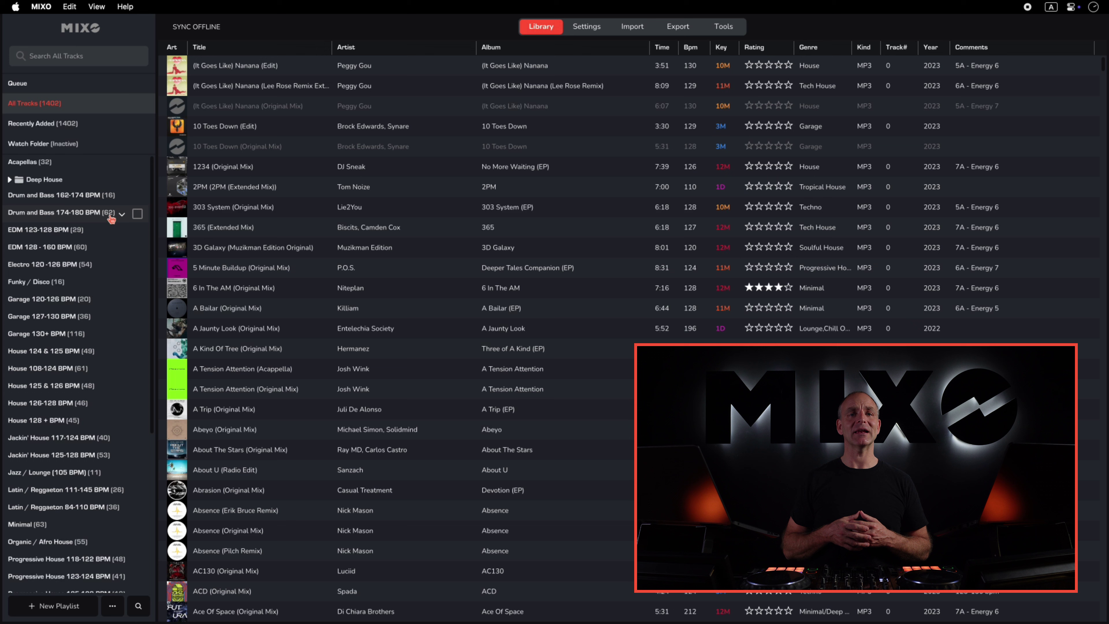
{"action": "scroll", "coordinate": [111, 219], "scroll_direction": "down", "scroll_amount": 5}
{"action": "scroll", "coordinate": [111, 219], "scroll_direction": "up", "scroll_amount": 5}
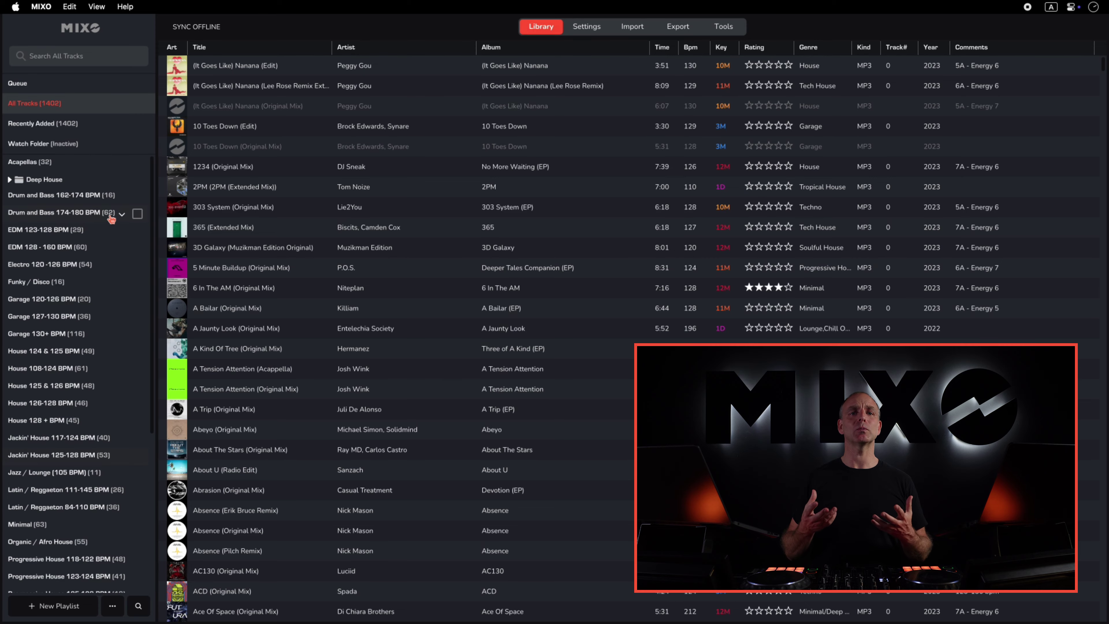
{"action": "left_click", "coordinate": [83, 265]}
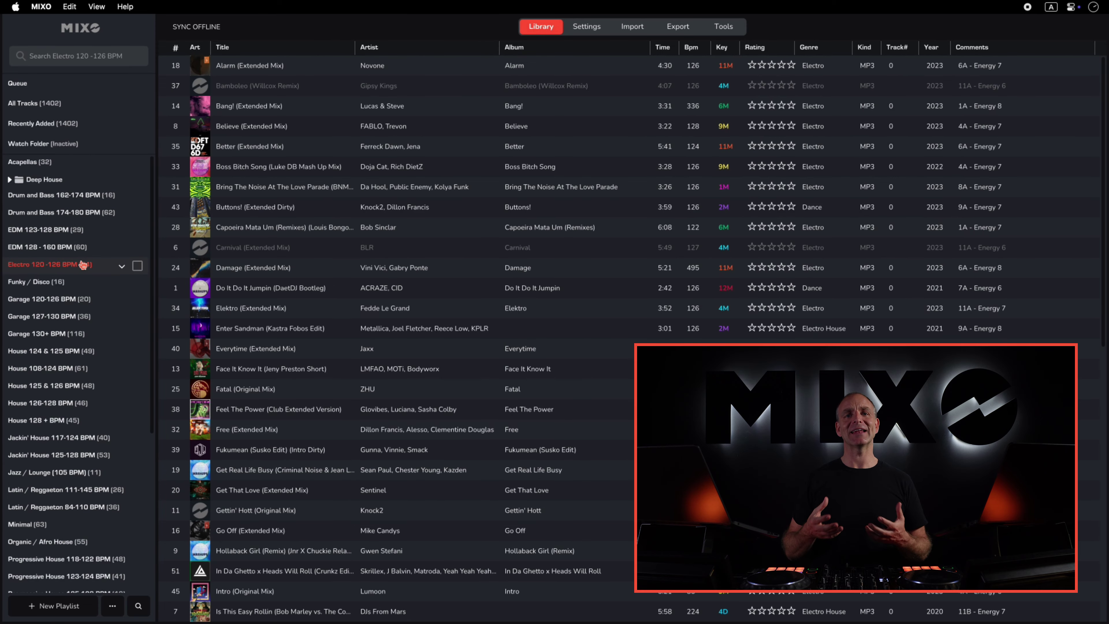
{"action": "double_click", "coordinate": [288, 328]}
{"action": "scroll", "coordinate": [288, 333], "scroll_direction": "down", "scroll_amount": 5}
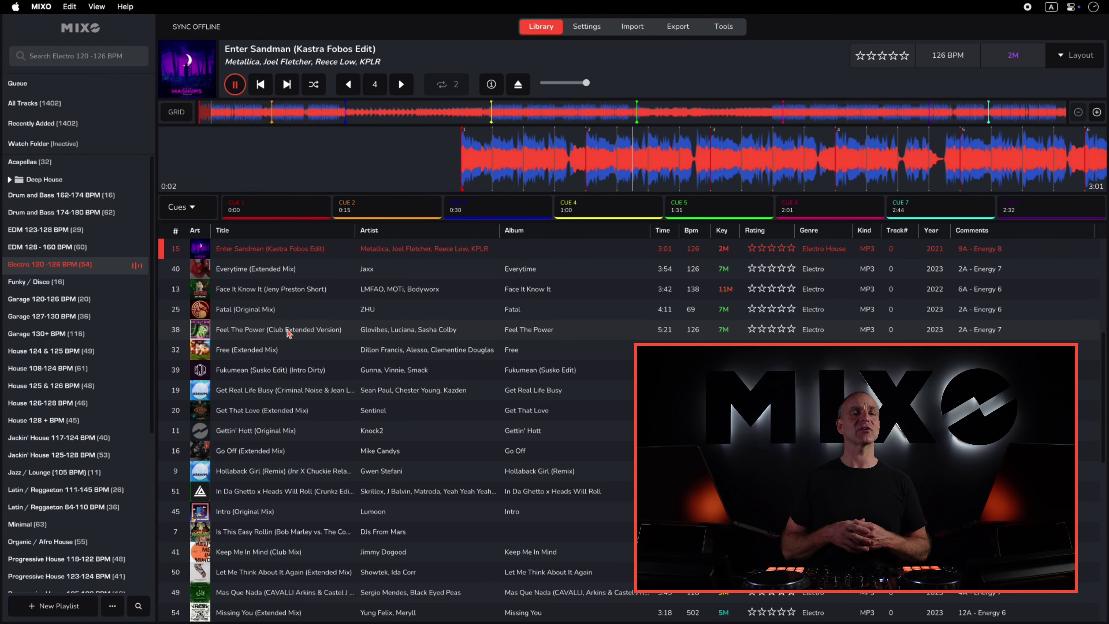
{"action": "left_click", "coordinate": [347, 119]}
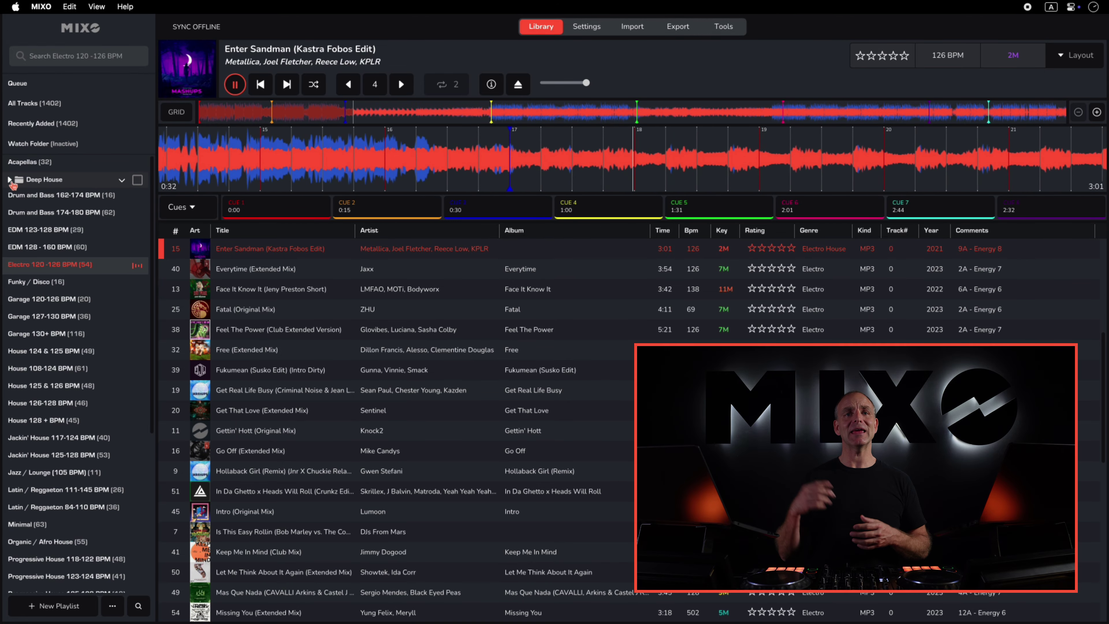
Expand the Deep House folder and audition cues 2 and 4 of Every Little Time (Extended Mix) in House 128 + BPM.
{"action": "left_click", "coordinate": [10, 179]}
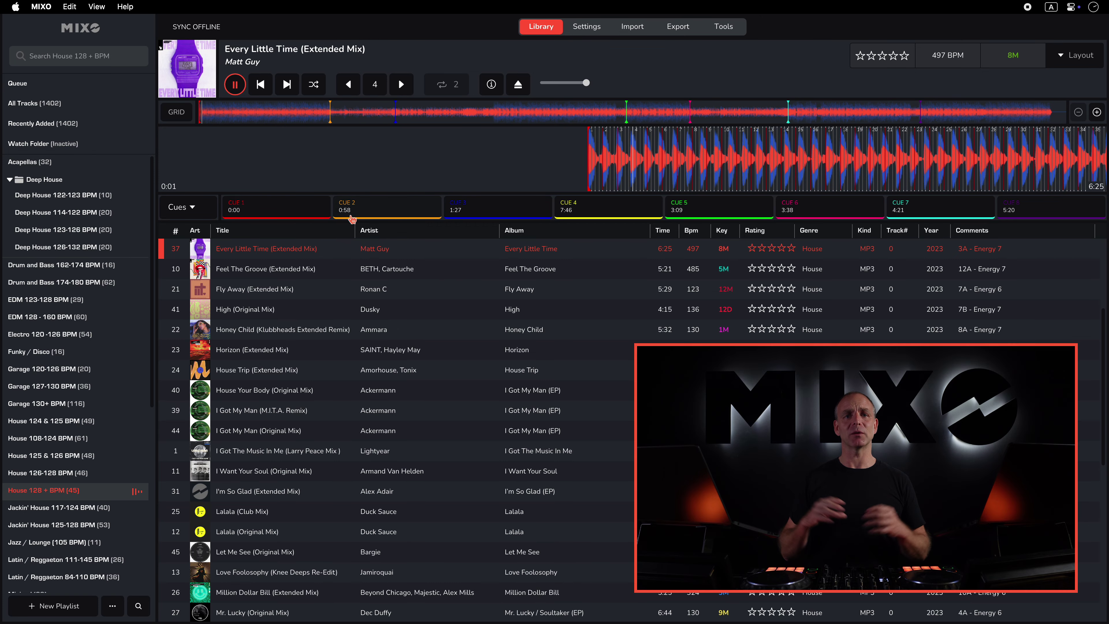
{"action": "left_click", "coordinate": [352, 217]}
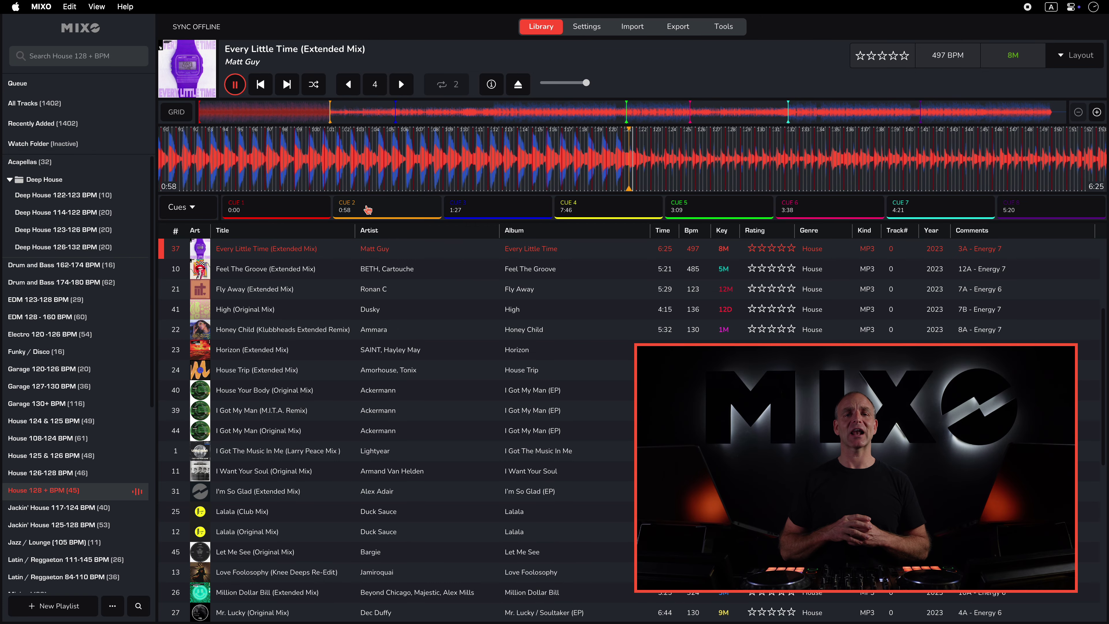
{"action": "left_click", "coordinate": [579, 208]}
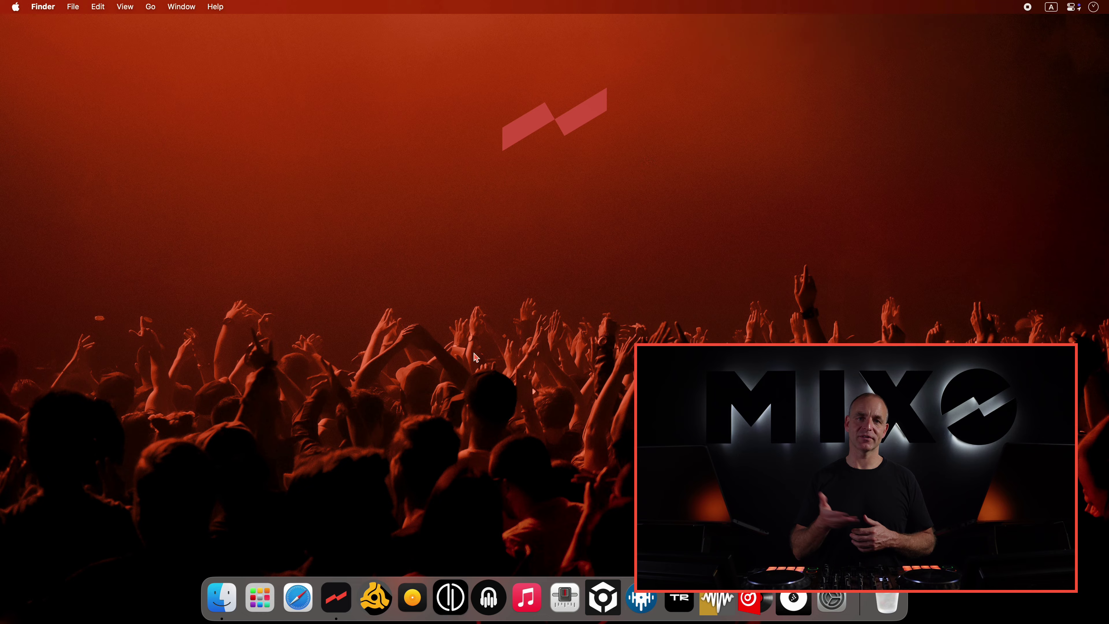
Switch to djay Pro, dismiss its opening dialog, make it full screen and inspect the Recently Added and Music playlists.
{"action": "left_click", "coordinate": [408, 581]}
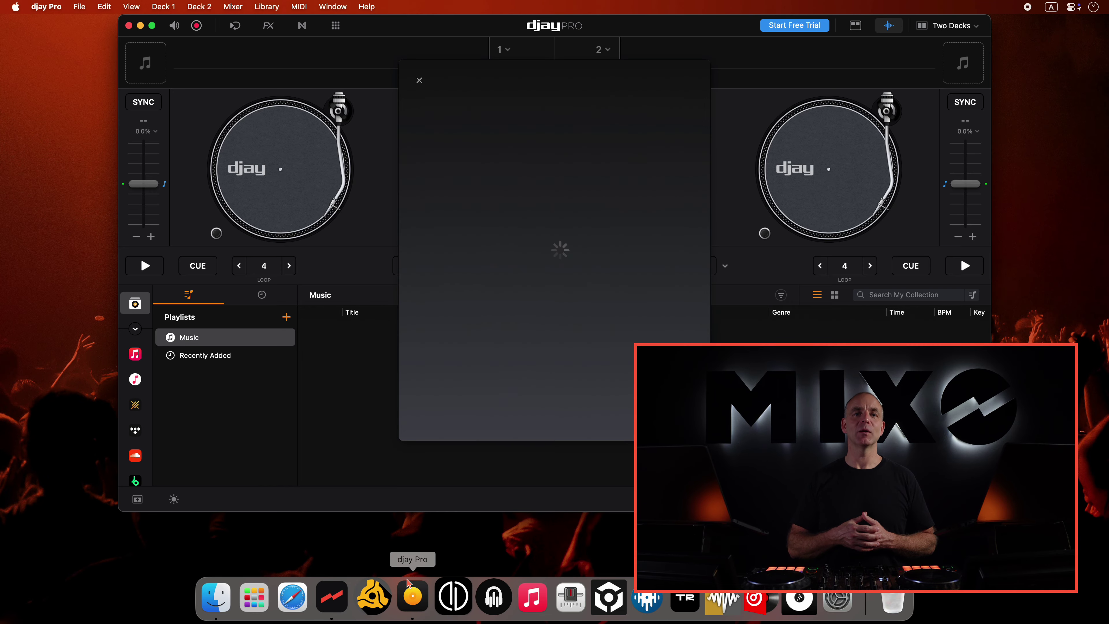
{"action": "left_click", "coordinate": [419, 80]}
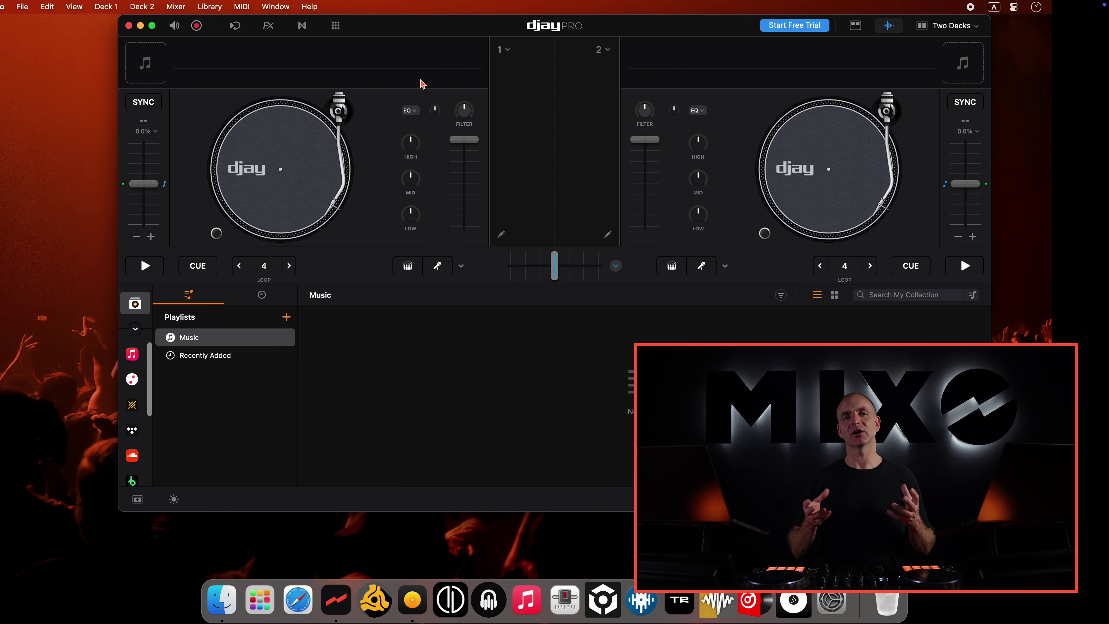
{"action": "key", "text": "ctrl+super+f"}
{"action": "left_click", "coordinate": [93, 422]}
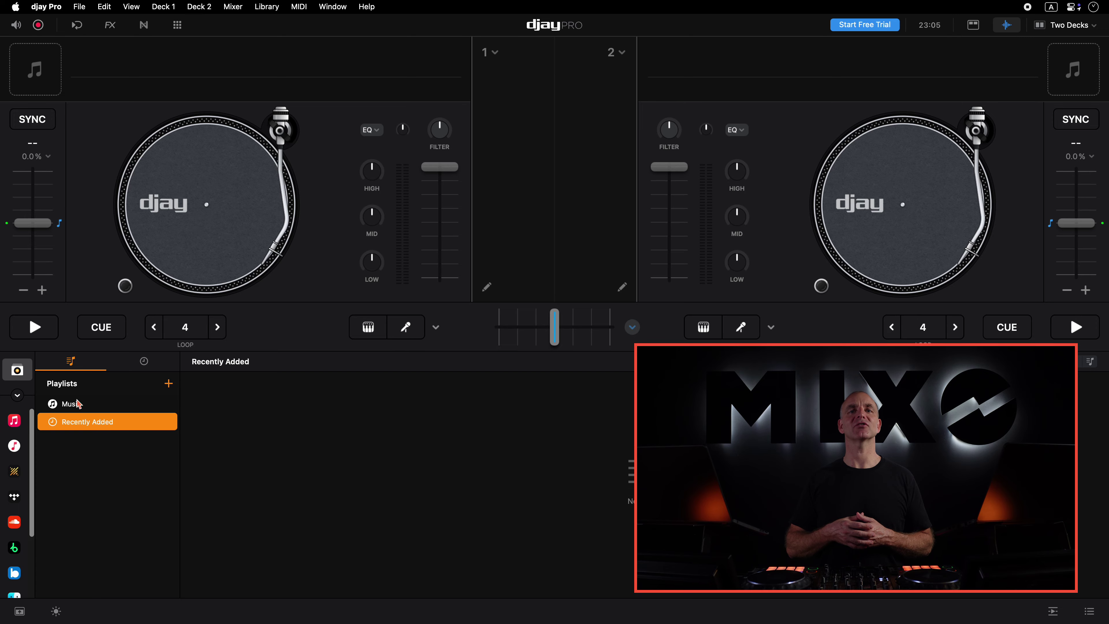
{"action": "left_click", "coordinate": [77, 402]}
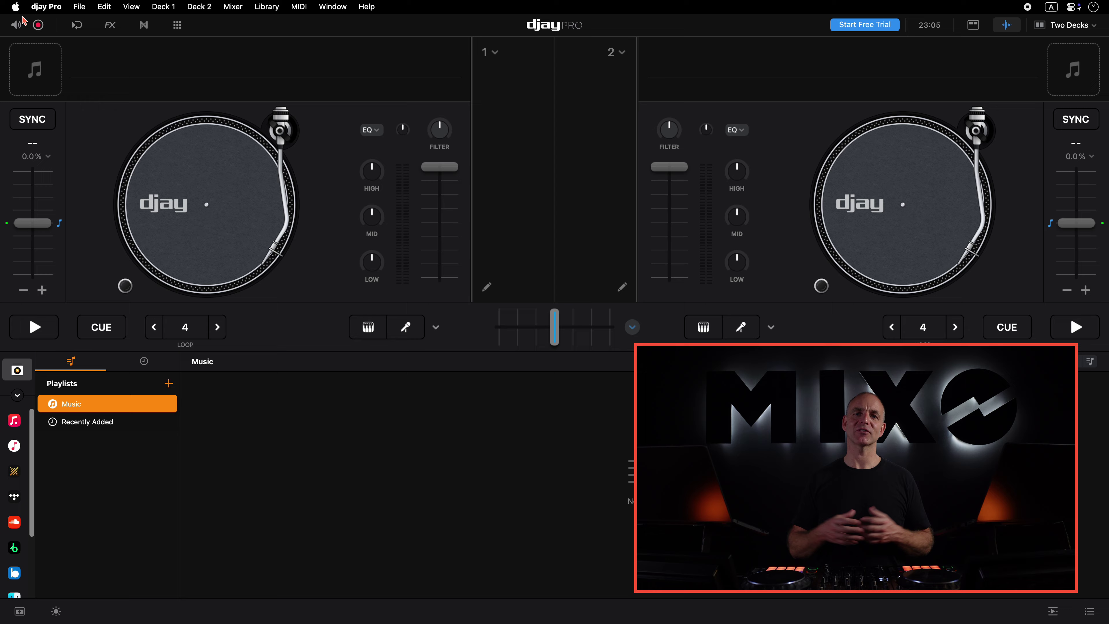
{"action": "left_click", "coordinate": [11, 25]}
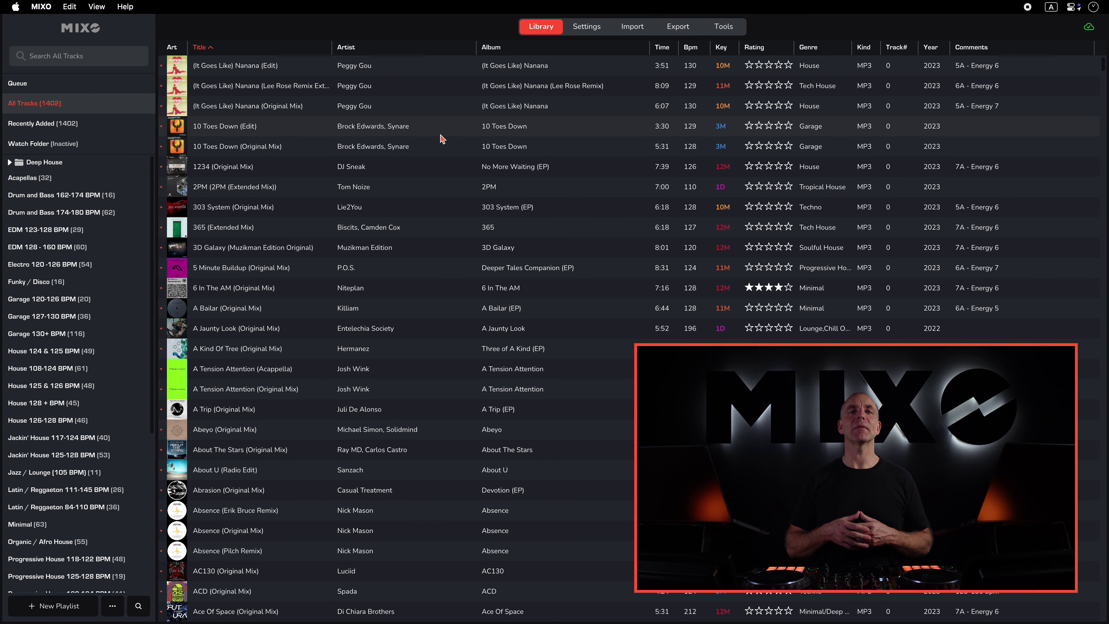
In MIXO, review the playlists for the djay Pro export, including the Deep House folder, and export everything to MediaLibrary.db.
{"action": "left_click", "coordinate": [682, 32]}
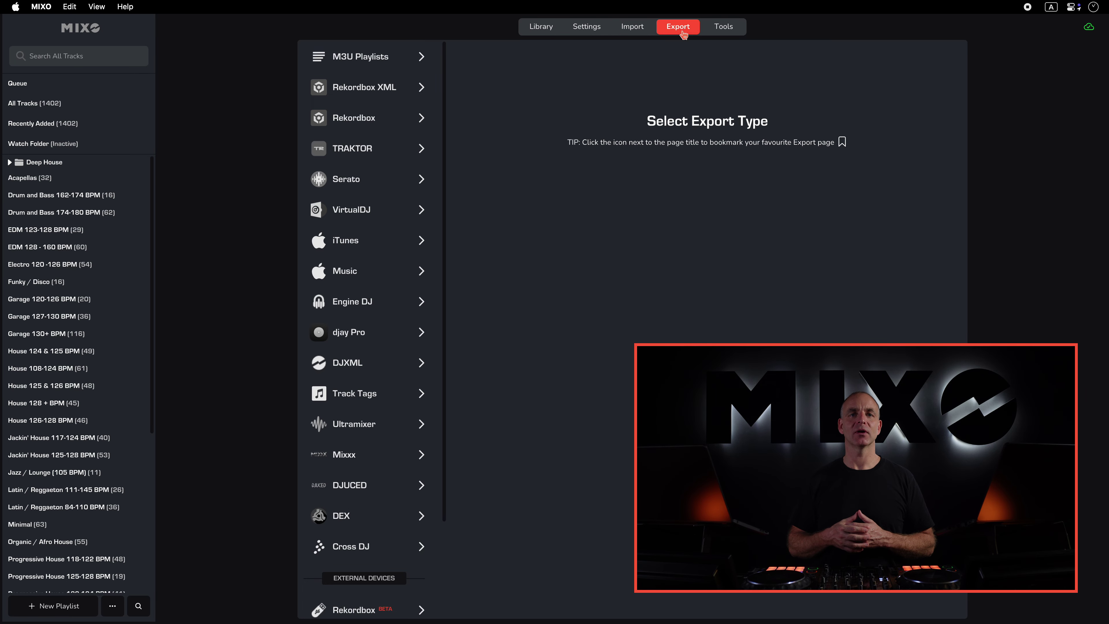
{"action": "left_click", "coordinate": [412, 327]}
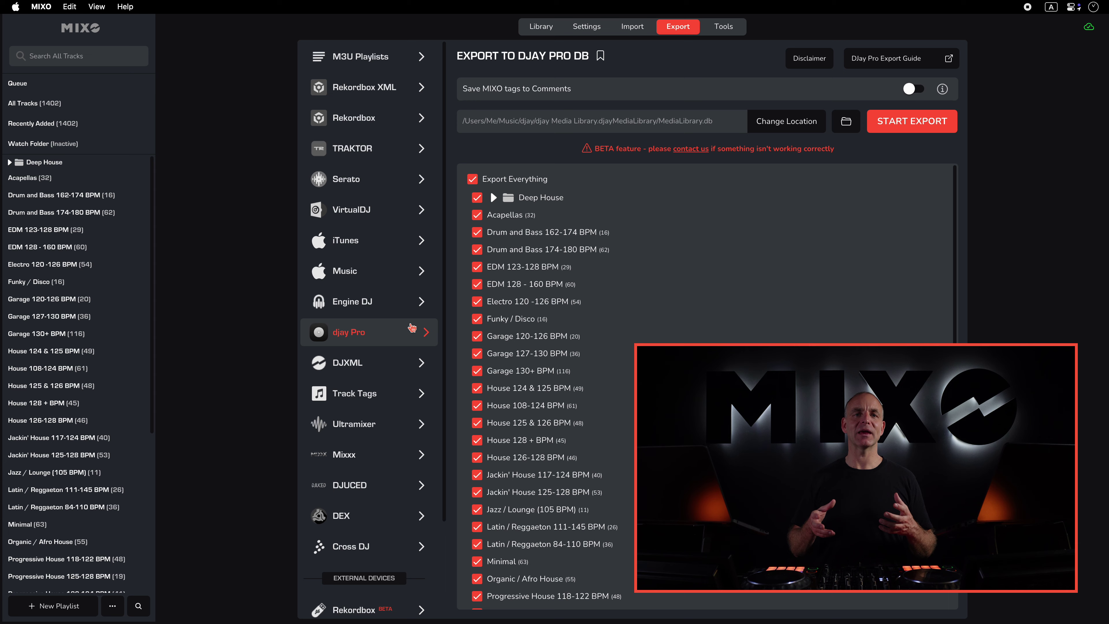
{"action": "scroll", "coordinate": [650, 334], "scroll_direction": "down", "scroll_amount": 5}
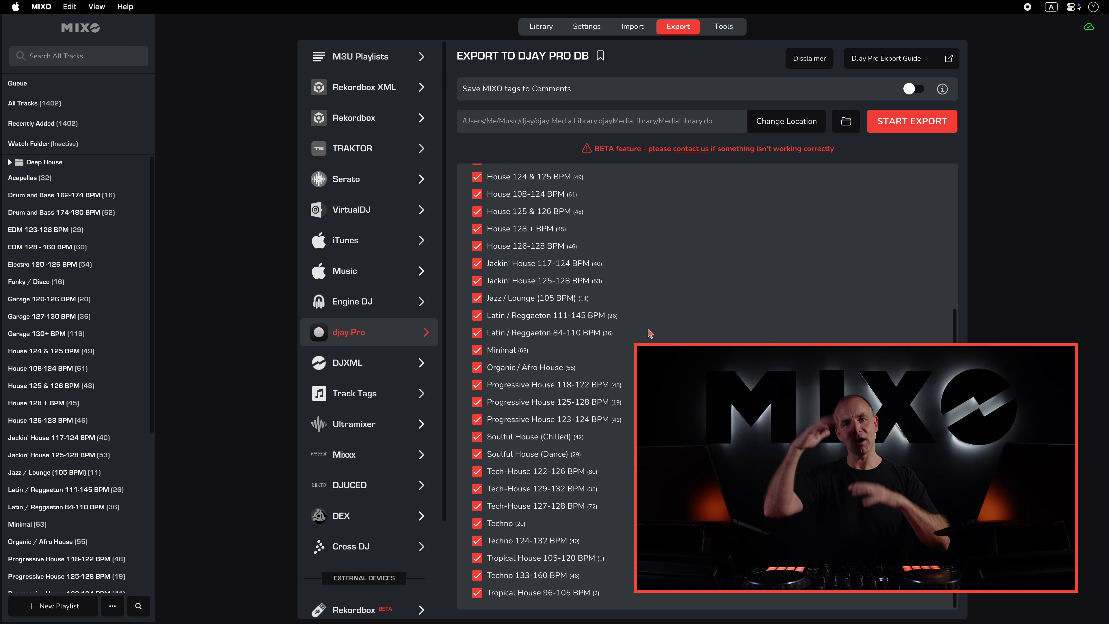
{"action": "scroll", "coordinate": [649, 334], "scroll_direction": "up", "scroll_amount": 5}
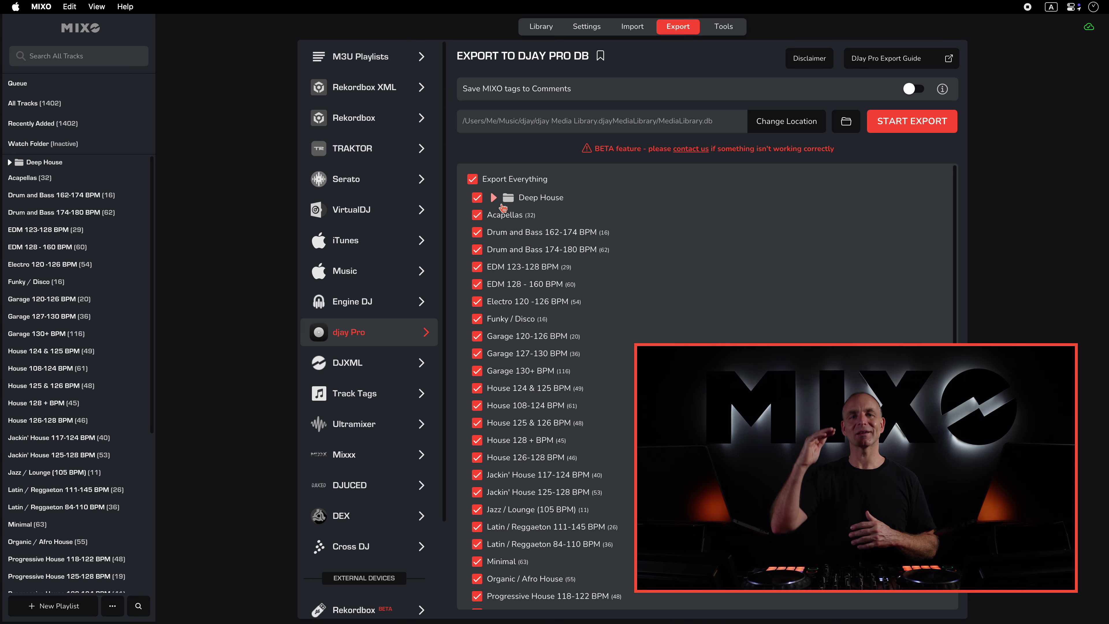
{"action": "left_click", "coordinate": [494, 198]}
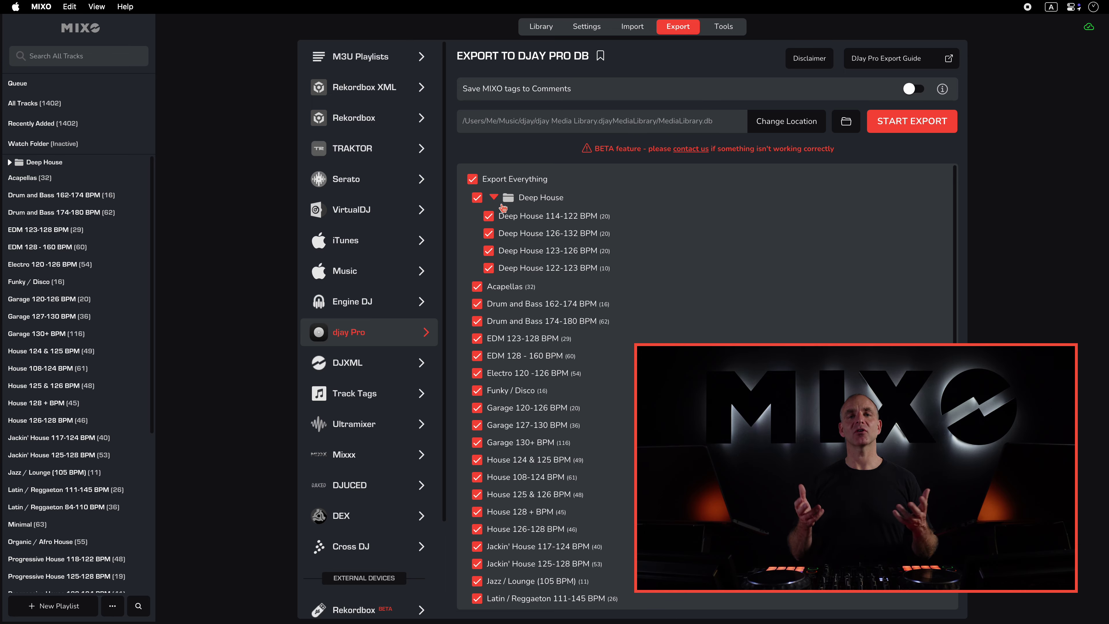
{"action": "left_click", "coordinate": [934, 126]}
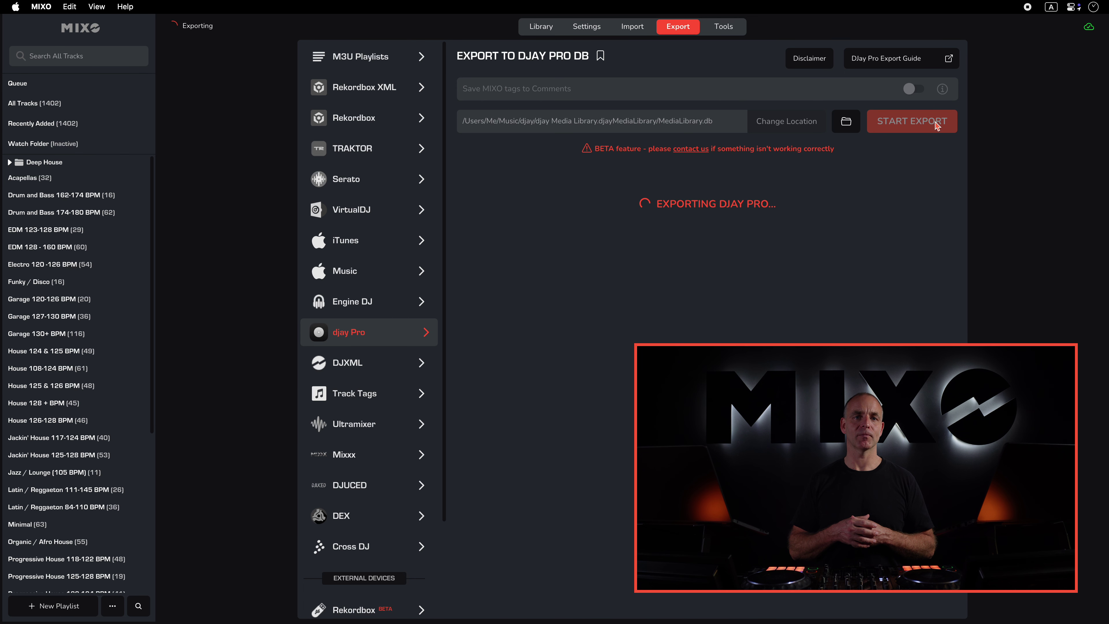